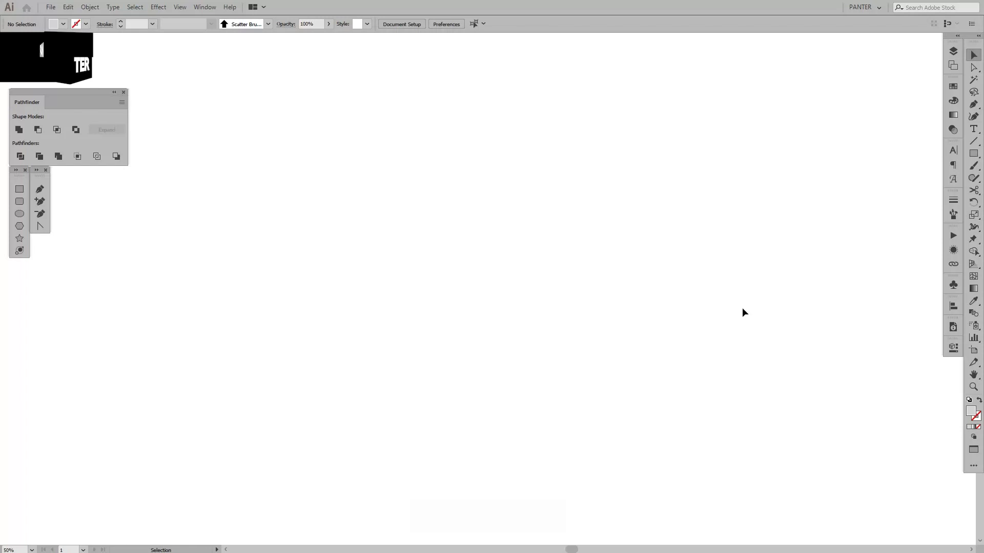
Draw a long thin rectangle near the top of the artboard and fill it with the dark grey swatch.
{"action": "left_click", "coordinate": [974, 156]}
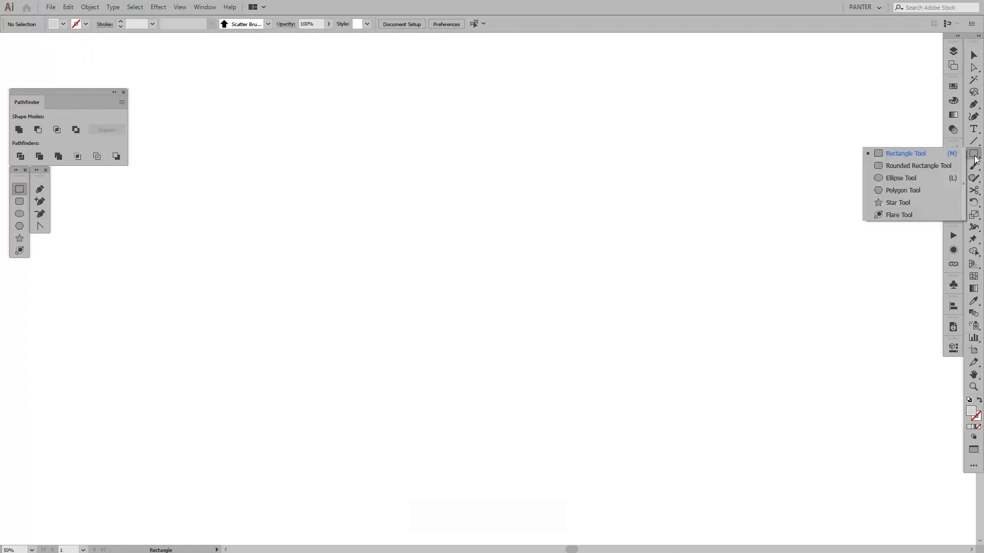
{"action": "left_click", "coordinate": [924, 155]}
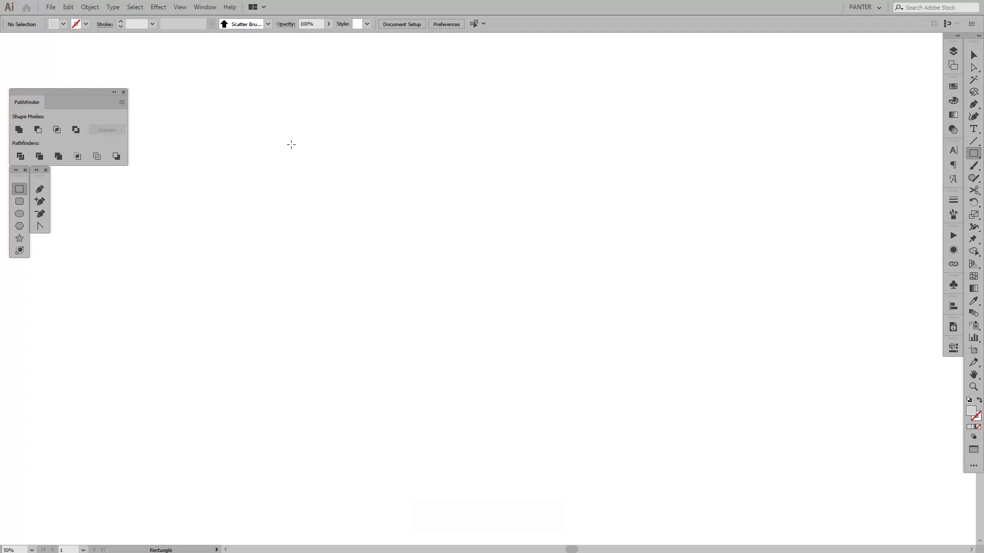
{"action": "left_click_drag", "start_coordinate": [257, 144], "coordinate": [690, 156]}
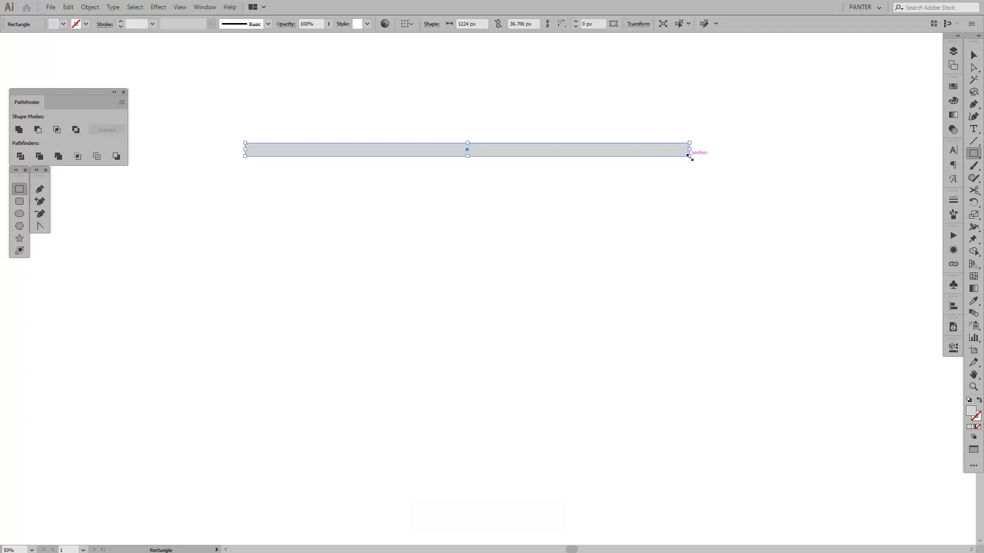
{"action": "left_click", "coordinate": [957, 89]}
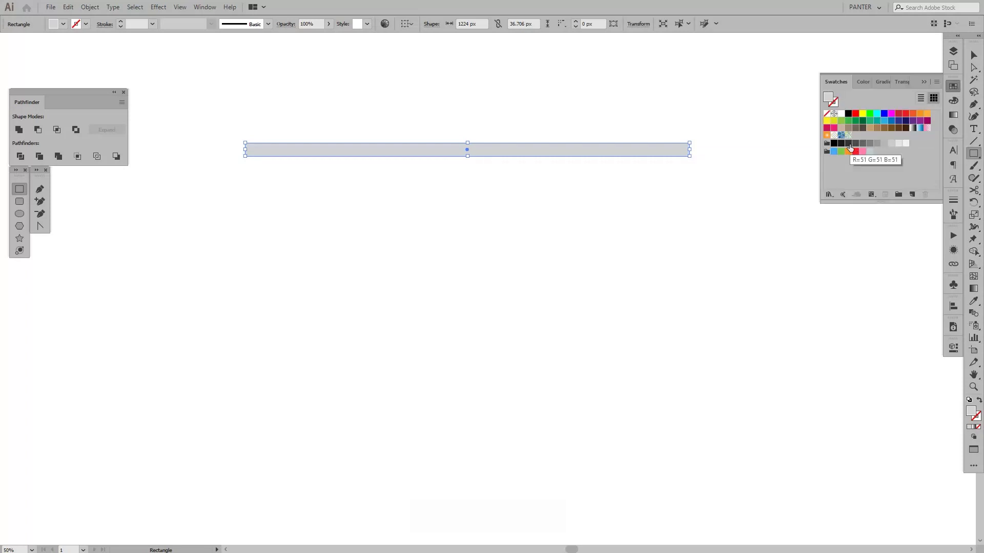
{"action": "left_click", "coordinate": [848, 144]}
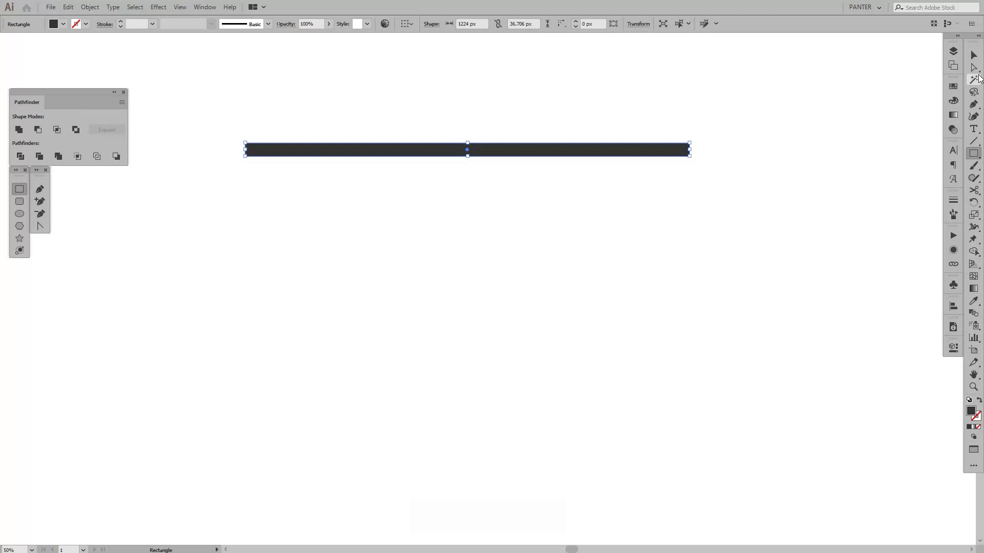
Alt-drag a copy of the bar straight down and repeat the transform into an evenly spaced stack.
{"action": "left_click", "coordinate": [974, 56]}
{"action": "key", "text": "alt"}
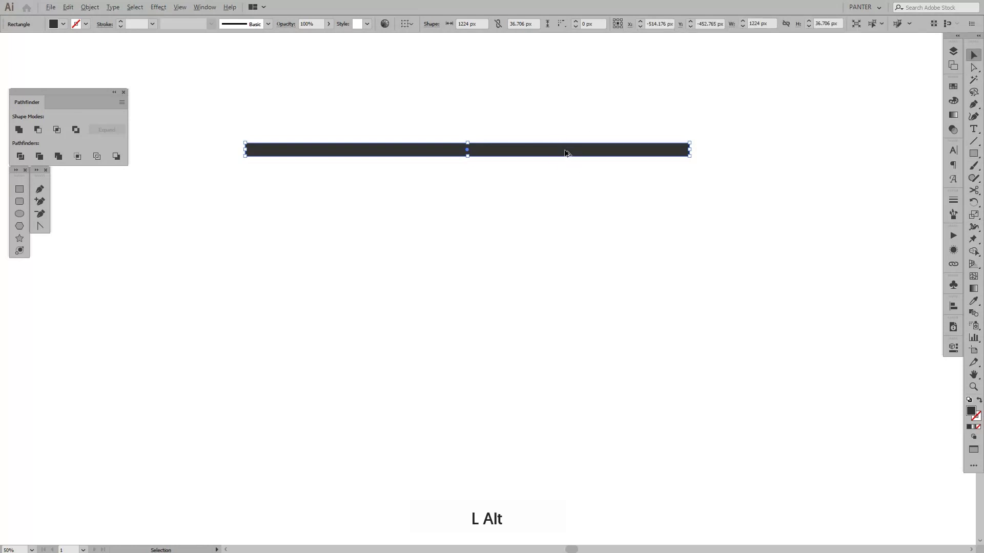
{"action": "left_click_drag", "start_coordinate": [565, 153], "coordinate": [562, 177]}
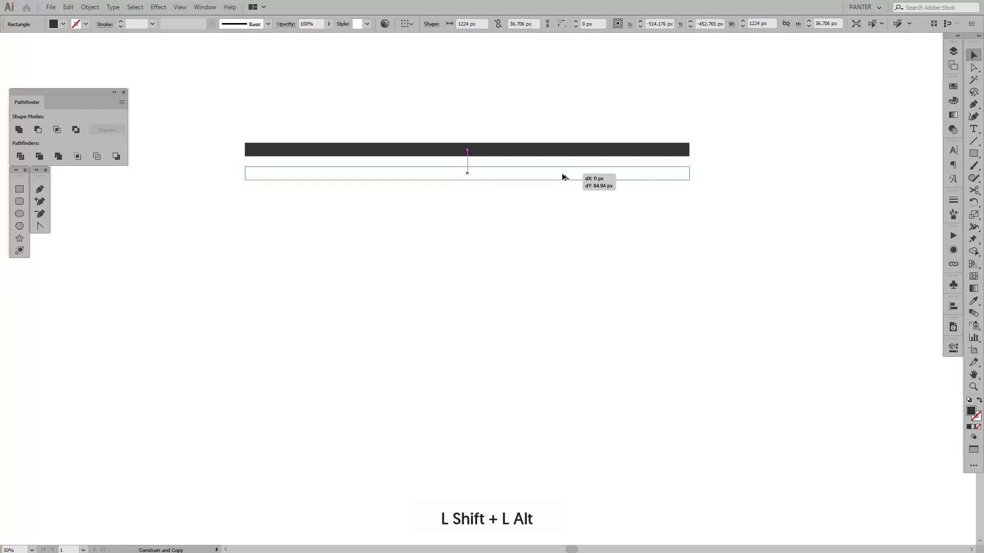
{"action": "left_click_drag", "start_coordinate": [563, 177], "coordinate": [563, 178]}
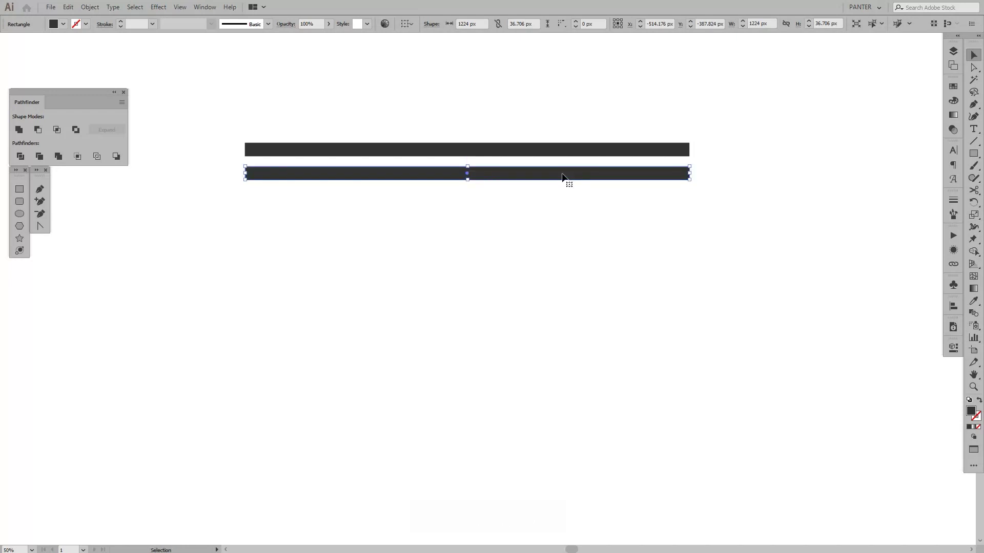
{"action": "key", "text": "ctrl"}
{"action": "key", "text": "ctrl+d"}
{"action": "key", "text": "ctrl+d"}
{"action": "key", "text": "ctrl+d"}
{"action": "key", "text": "ctrl+d"}
{"action": "key", "text": "ctrl+d"}
{"action": "key", "text": "ctrl+d"}
{"action": "key", "text": "ctrl+d"}
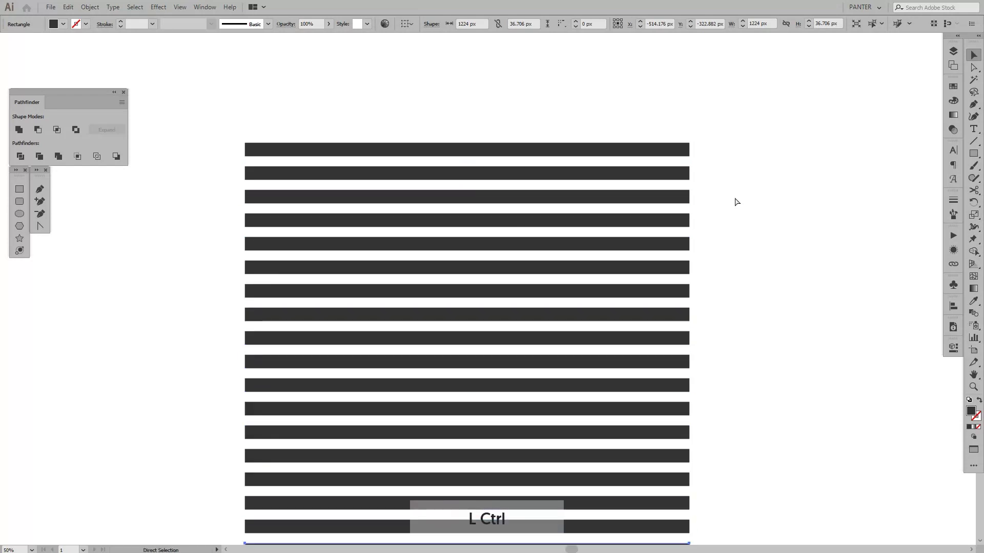
{"action": "key", "text": "space"}
{"action": "left_click_drag", "start_coordinate": [723, 267], "coordinate": [722, 216]}
{"action": "scroll", "coordinate": [722, 214], "scroll_direction": "down", "scroll_amount": 2, "text": "alt"}
{"action": "scroll", "coordinate": [721, 231], "scroll_direction": "up", "scroll_amount": 2, "text": "alt"}
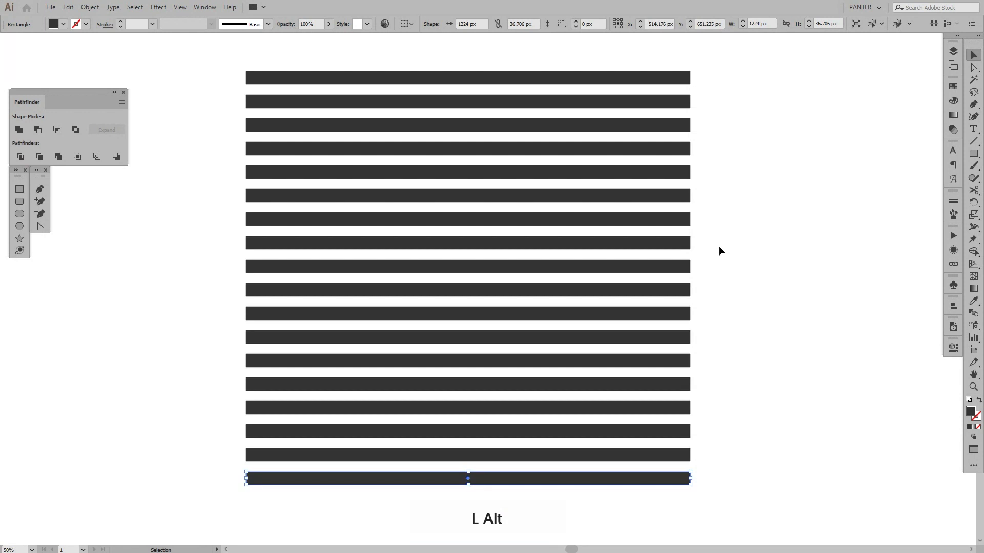
Select the whole stack of bars and widen them equally from the centre.
{"action": "left_click_drag", "start_coordinate": [763, 493], "coordinate": [637, 60]}
{"action": "key", "text": "alt"}
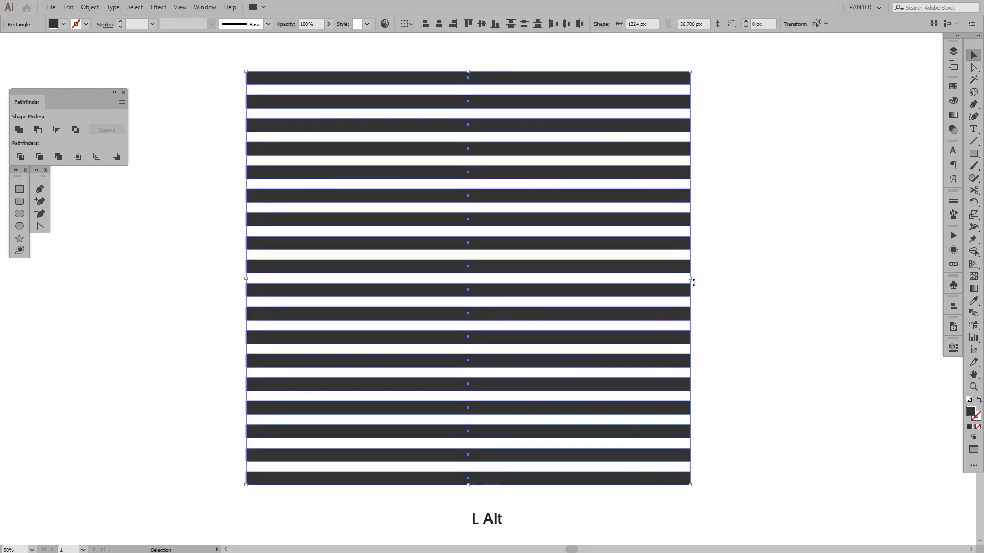
{"action": "left_click_drag", "start_coordinate": [692, 282], "coordinate": [708, 280]}
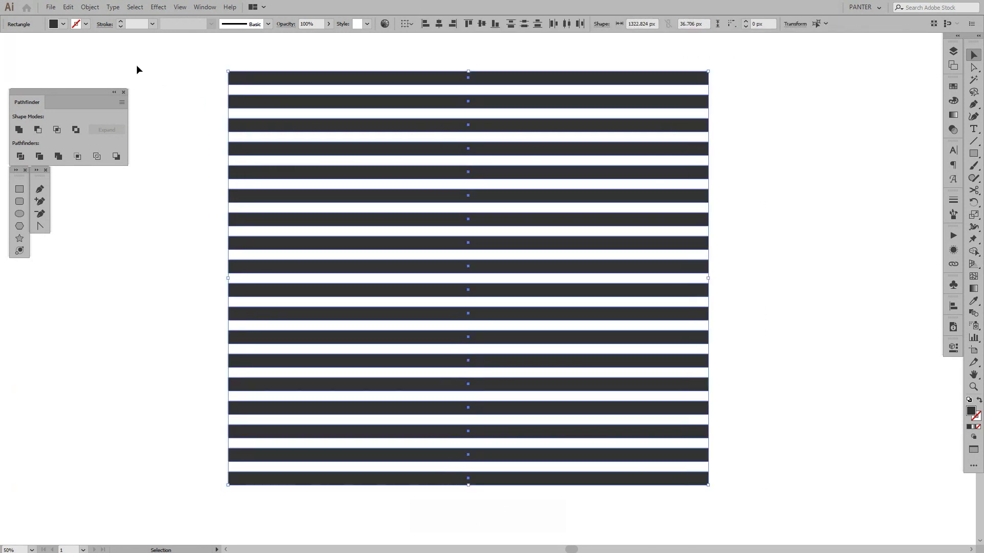
Start Envelope Distort > Make with Mesh on the stripes with preview on and try row values.
{"action": "left_click", "coordinate": [95, 9]}
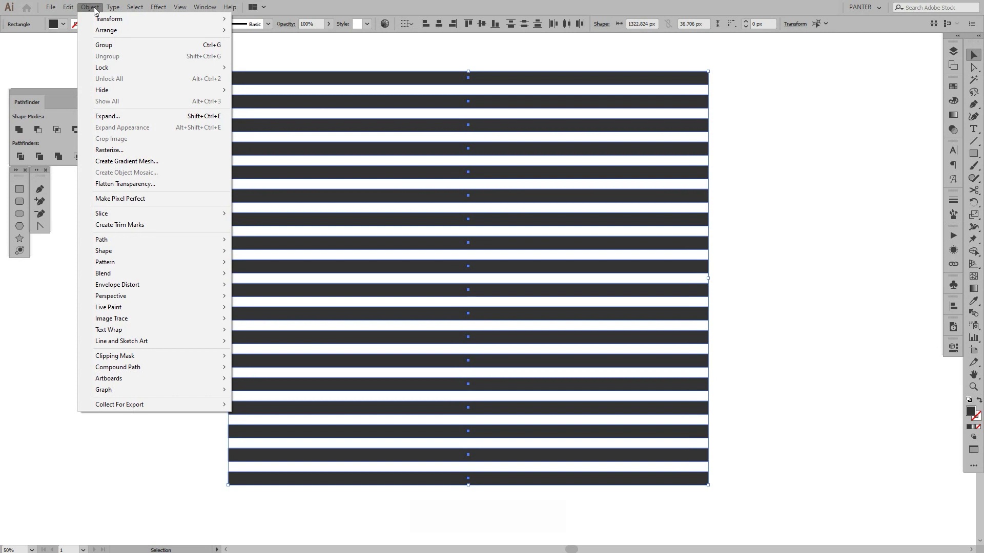
{"action": "mouse_move", "coordinate": [118, 284]}
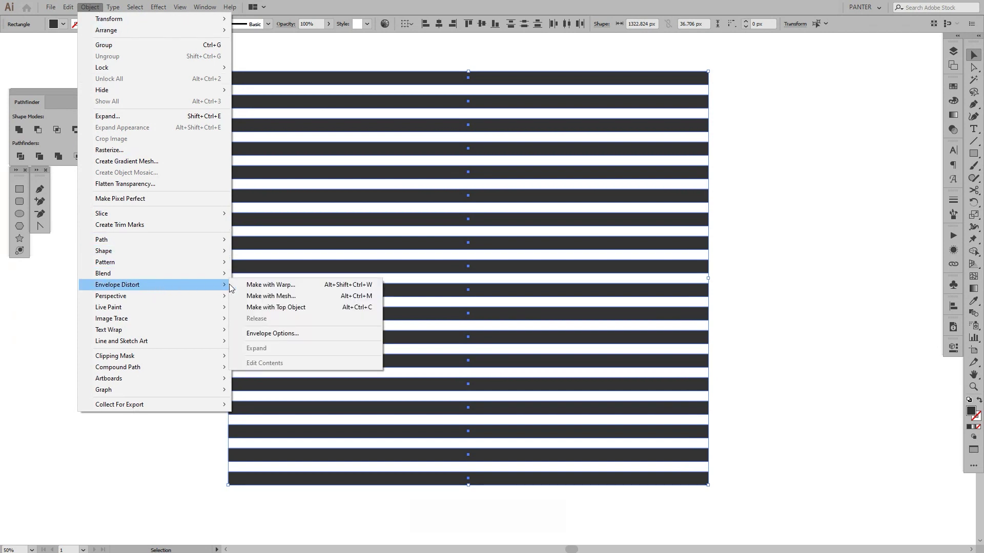
{"action": "left_click", "coordinate": [292, 298]}
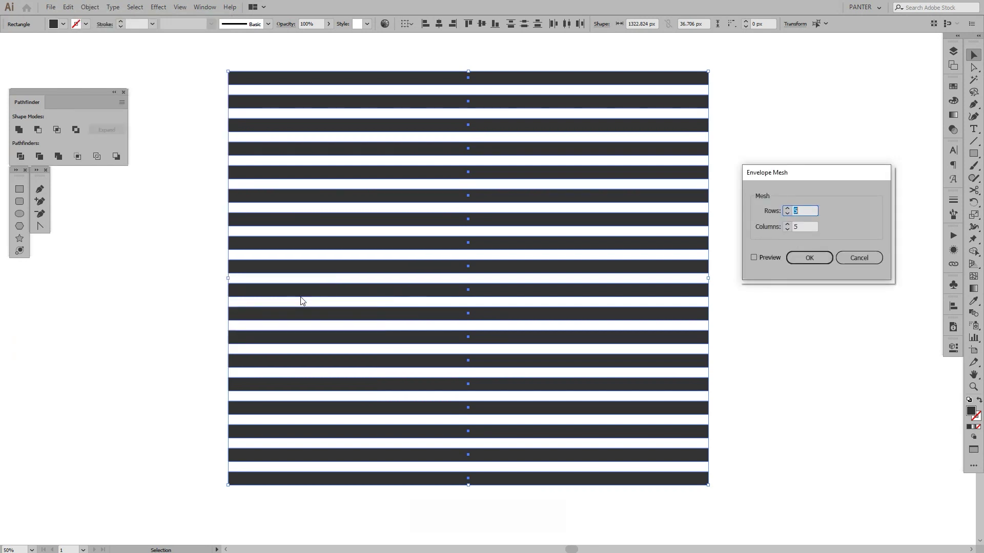
{"action": "left_click", "coordinate": [757, 260]}
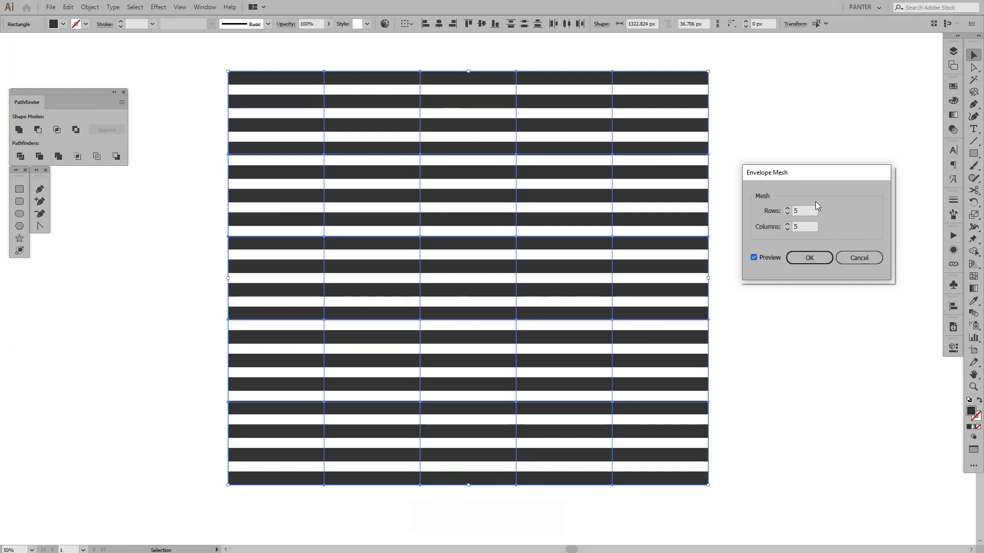
{"action": "key", "text": "Up"}
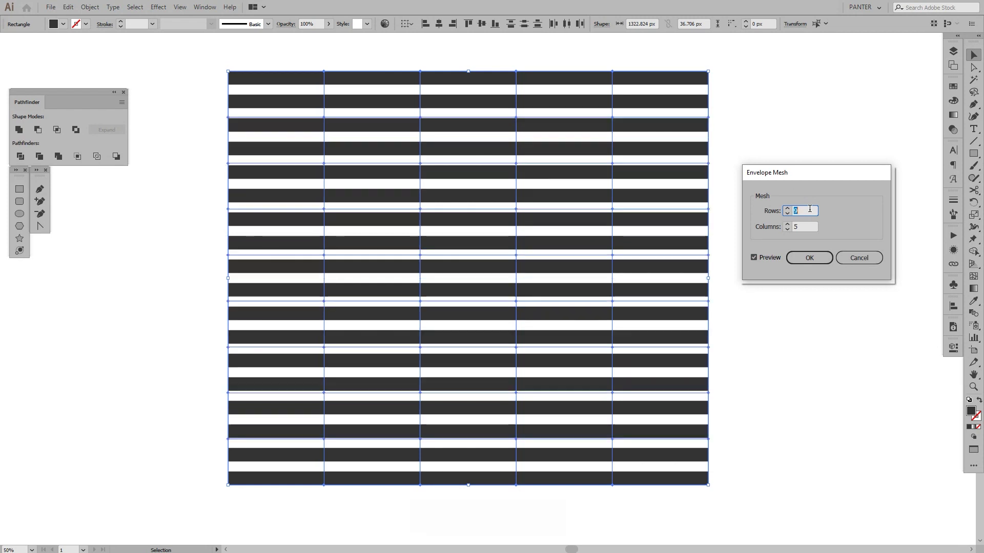
{"action": "key", "text": "Up"}
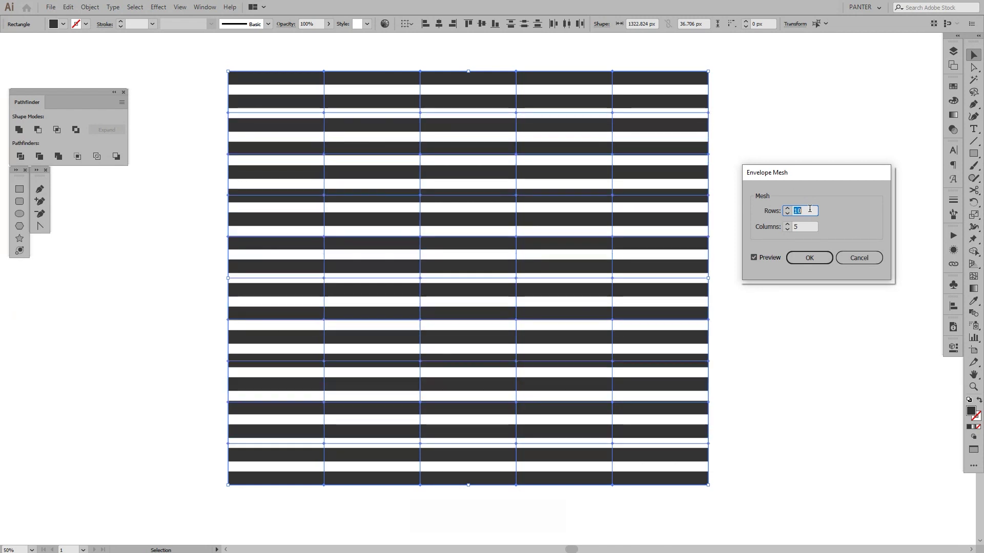
{"action": "key", "text": "Down"}
{"action": "key", "text": "Down"}
{"action": "key", "text": "Down"}
{"action": "key", "text": "Down"}
{"action": "key", "text": "Down"}
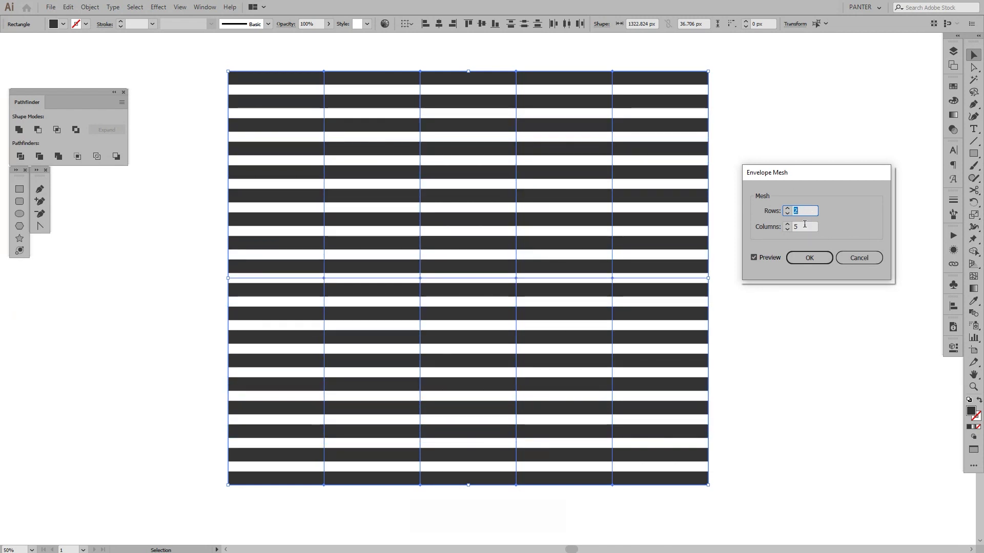
{"action": "key", "text": "Tab"}
{"action": "key", "text": "Down"}
{"action": "key", "text": "Down"}
{"action": "key", "text": "Down"}
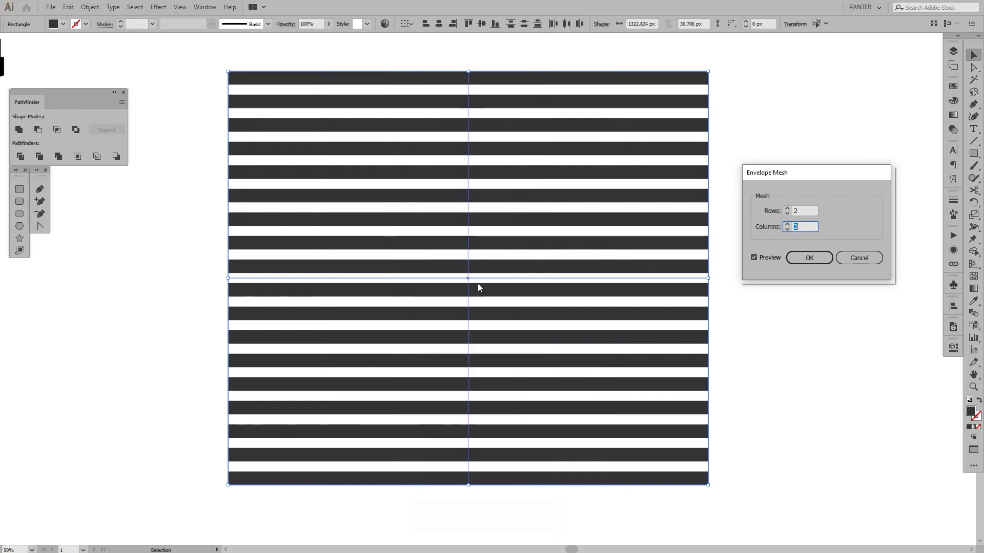
Set the envelope mesh to 5 rows and 5 columns and apply it to the stripes.
{"action": "key", "text": "Up"}
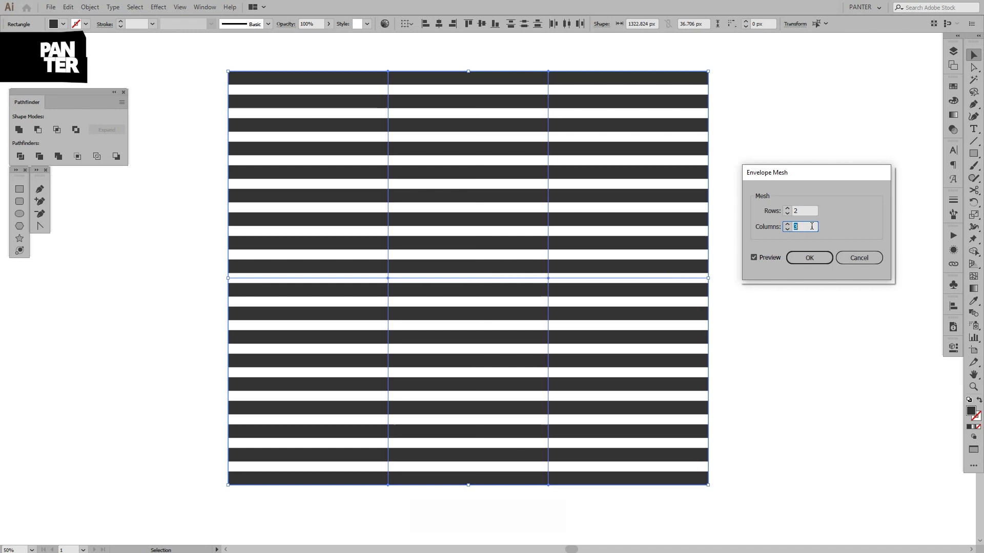
{"action": "key", "text": "Up"}
{"action": "key", "text": "shift+Tab"}
{"action": "key", "text": "Up"}
{"action": "key", "text": "Up"}
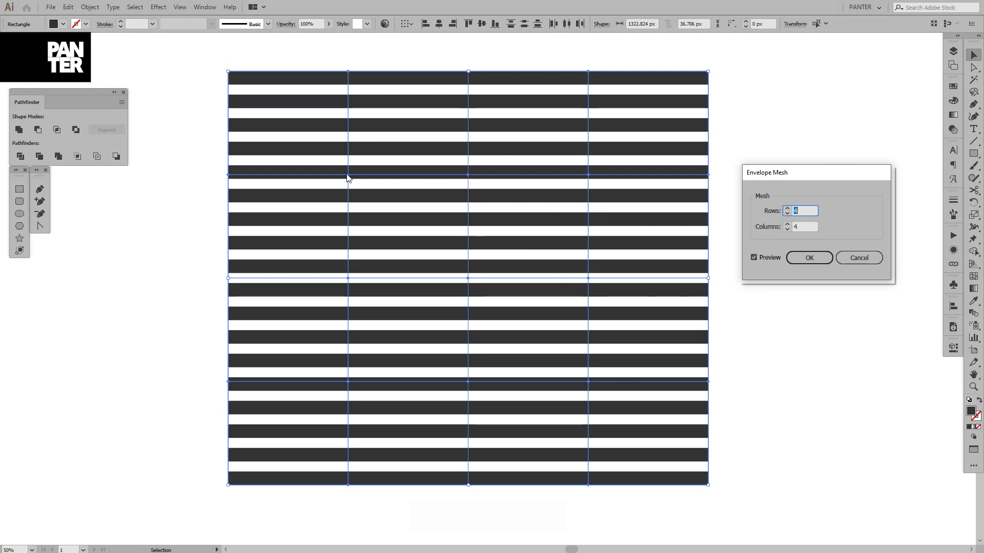
{"action": "left_click", "coordinate": [788, 208]}
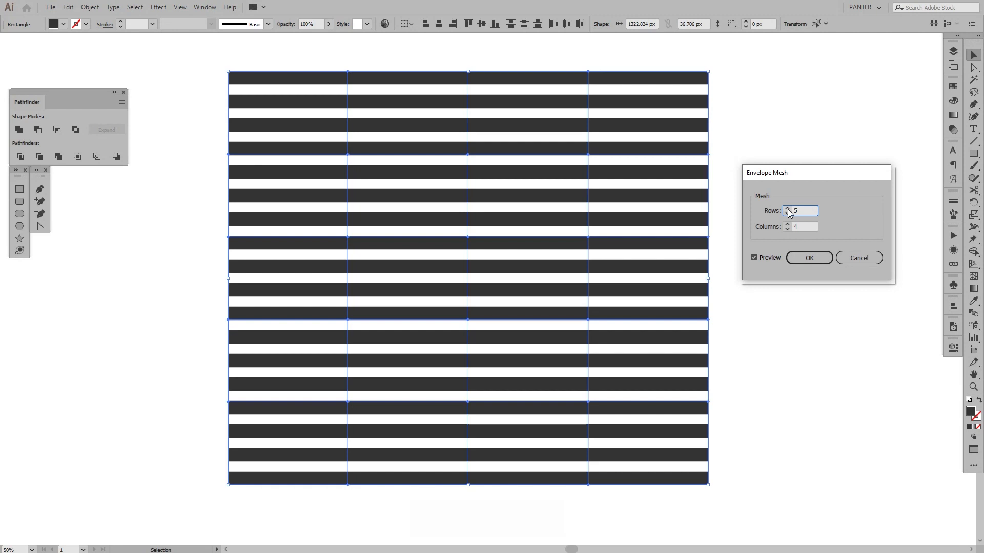
{"action": "left_click", "coordinate": [788, 223]}
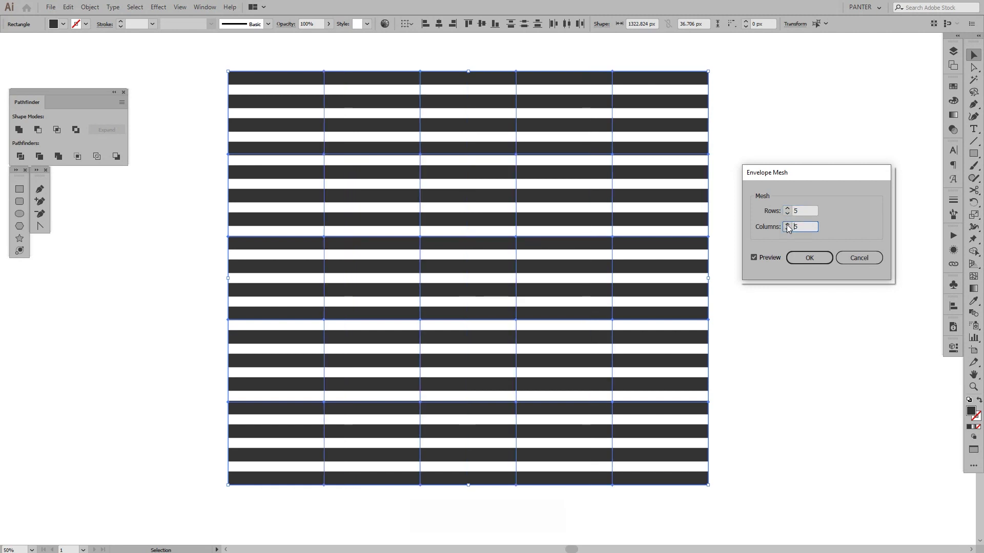
{"action": "left_click", "coordinate": [801, 258]}
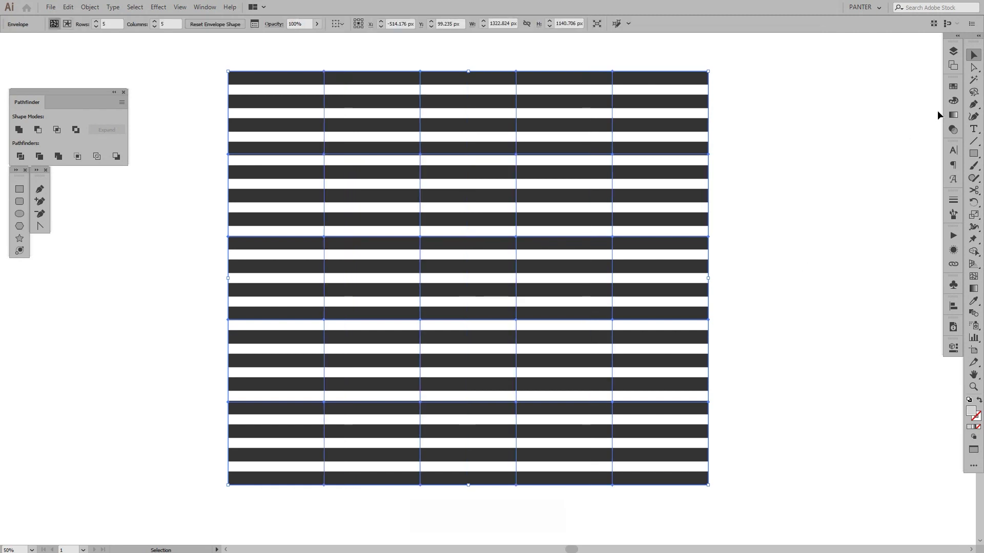
With Direct Selection, lift upper mesh points so the top stripes rise into two rows of bulges.
{"action": "left_click_drag", "start_coordinate": [975, 68], "coordinate": [929, 68]}
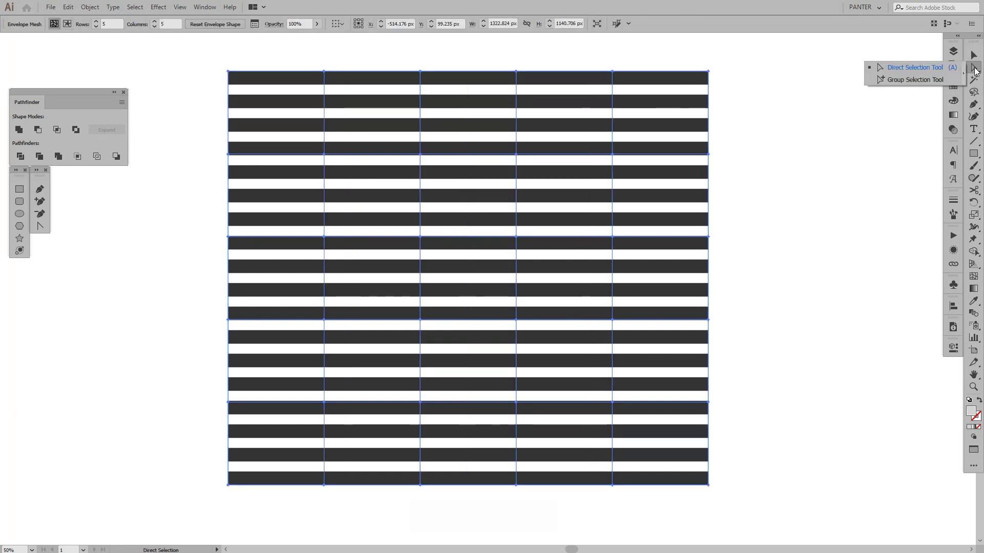
{"action": "left_click", "coordinate": [929, 68]}
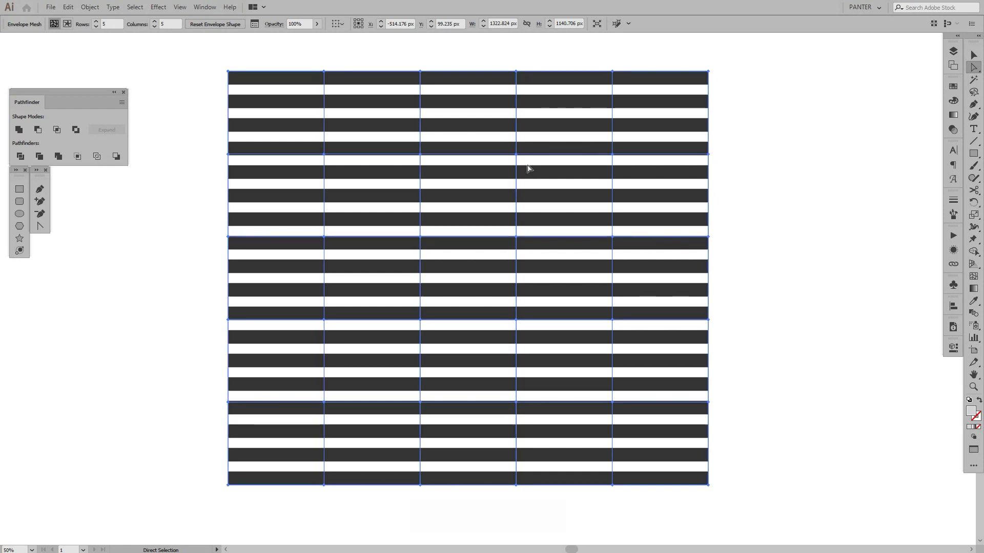
{"action": "left_click_drag", "start_coordinate": [516, 154], "coordinate": [517, 140]}
{"action": "left_click_drag", "start_coordinate": [321, 155], "coordinate": [316, 128]}
{"action": "left_click_drag", "start_coordinate": [419, 237], "coordinate": [419, 183]}
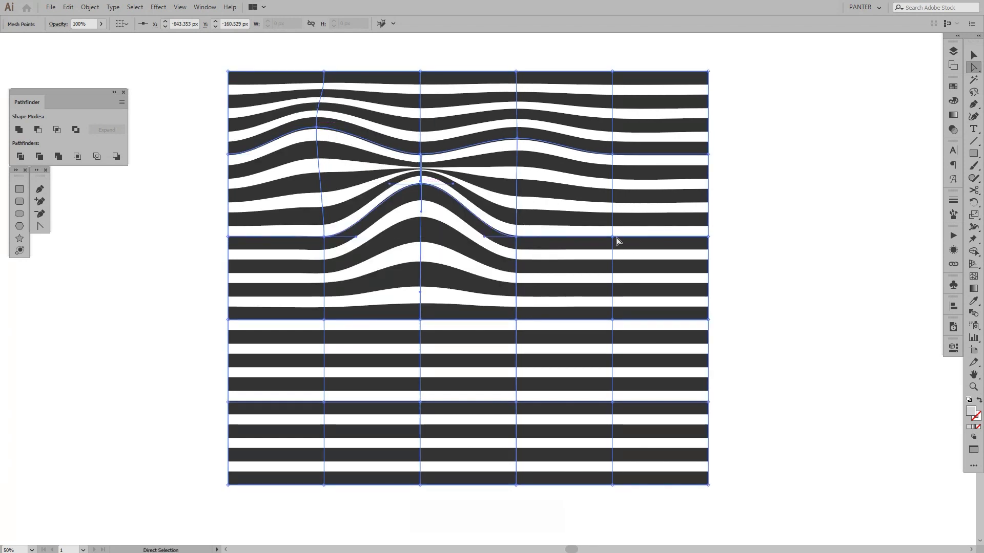
{"action": "left_click_drag", "start_coordinate": [613, 239], "coordinate": [615, 189]}
{"action": "left_click_drag", "start_coordinate": [522, 146], "coordinate": [517, 99]}
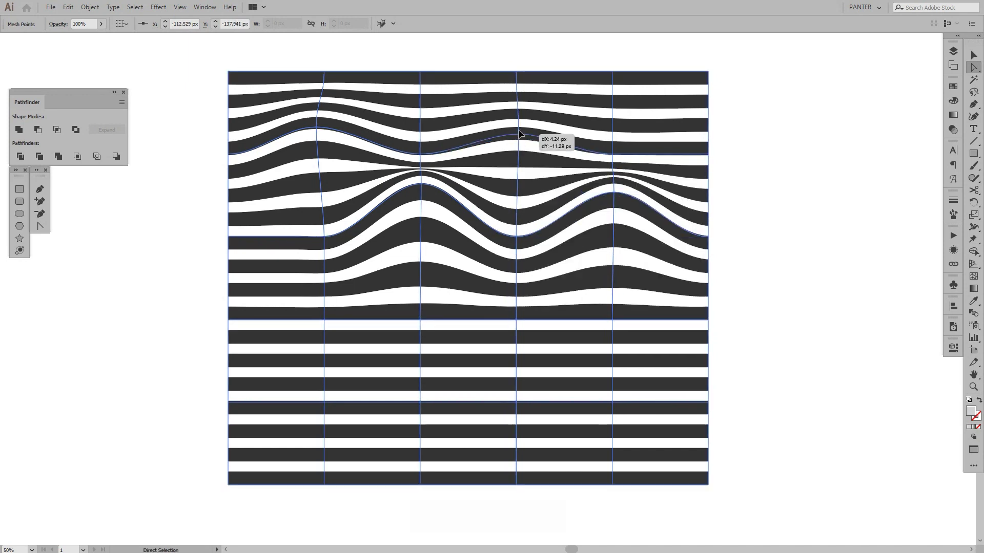
{"action": "left_click_drag", "start_coordinate": [331, 132], "coordinate": [326, 103]}
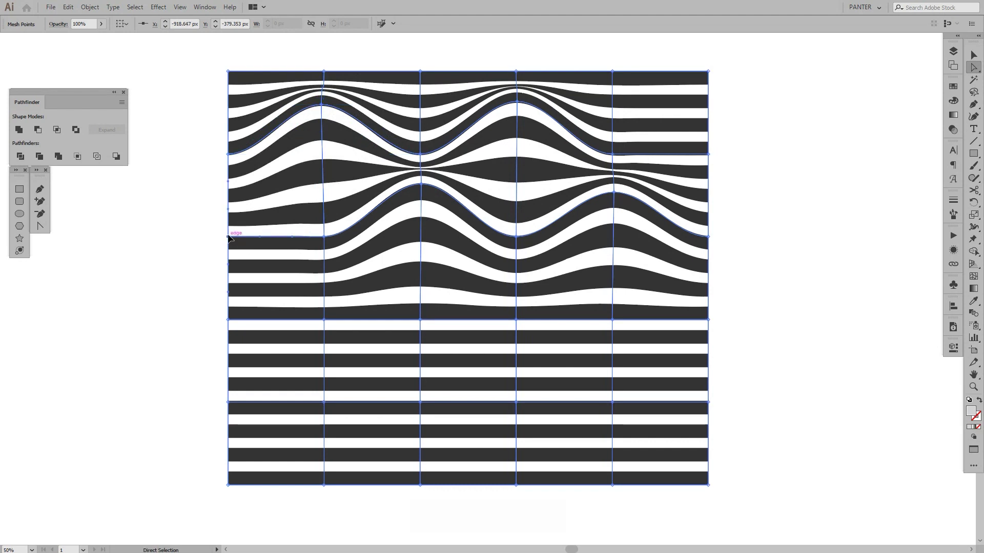
Raise left-edge, middle and lower mesh points to carry the waves down through the stack.
{"action": "left_click_drag", "start_coordinate": [229, 238], "coordinate": [229, 176]}
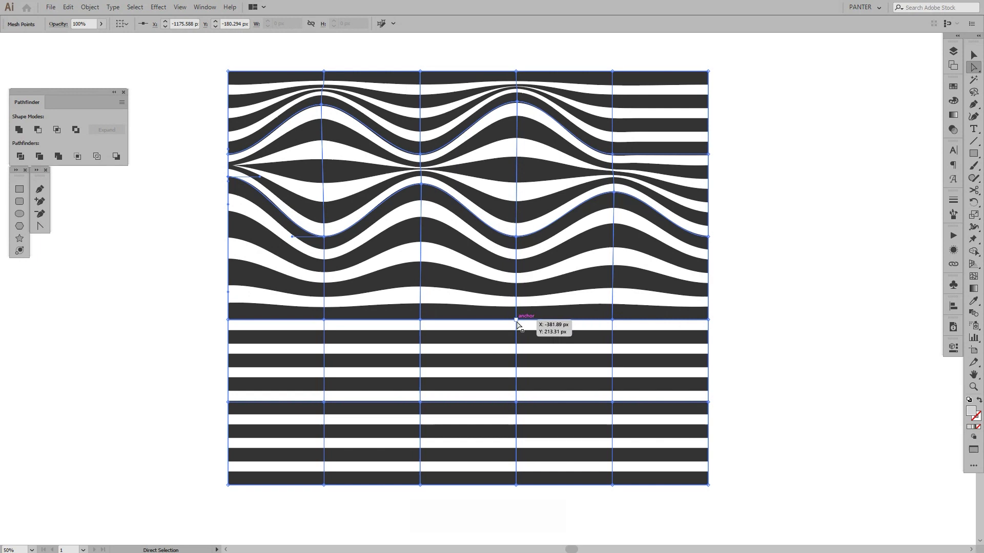
{"action": "left_click_drag", "start_coordinate": [516, 319], "coordinate": [515, 266]}
{"action": "left_click_drag", "start_coordinate": [324, 321], "coordinate": [324, 265]}
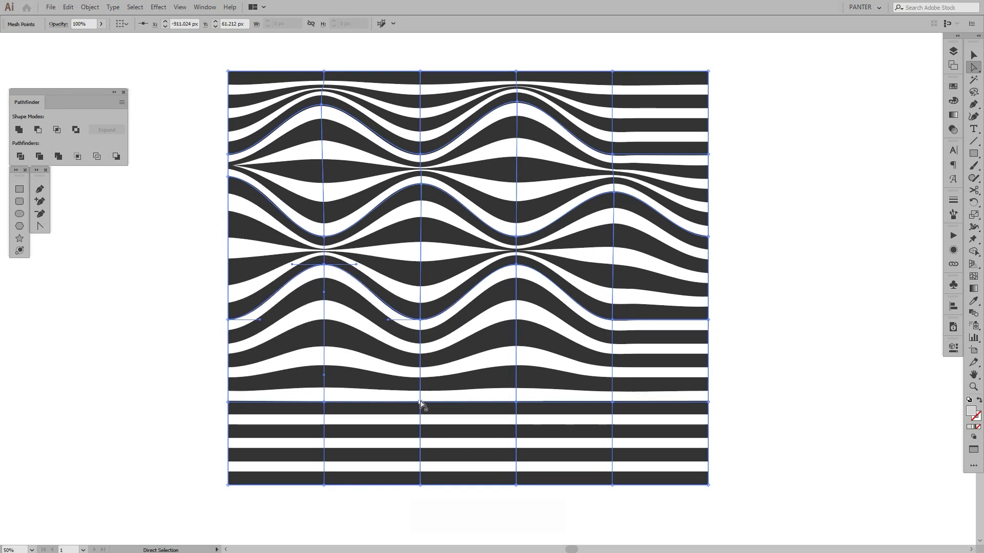
{"action": "left_click_drag", "start_coordinate": [420, 402], "coordinate": [420, 343]}
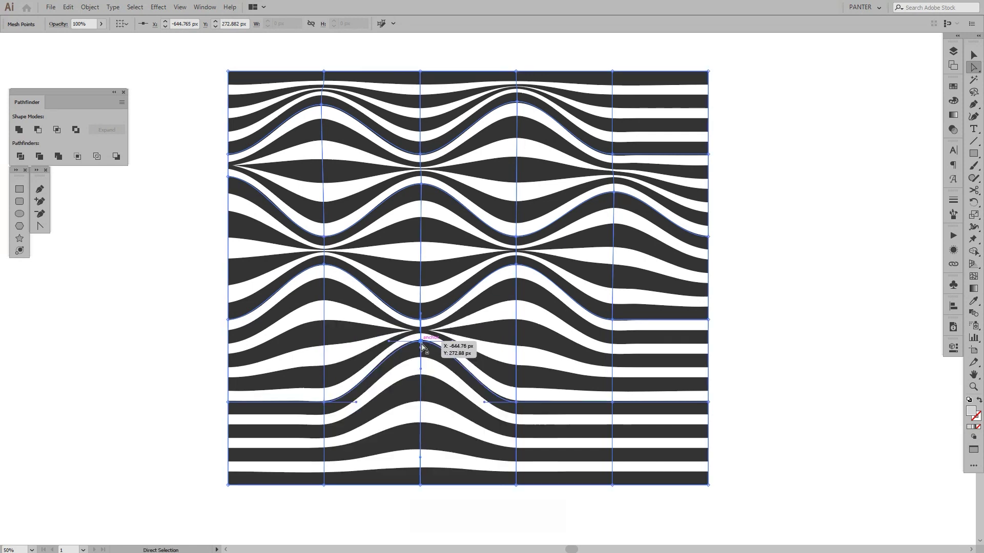
Undo the last bump and try lifting several lower-row points together, then undo that too.
{"action": "key", "text": "ctrl+z"}
{"action": "key", "text": "shift"}
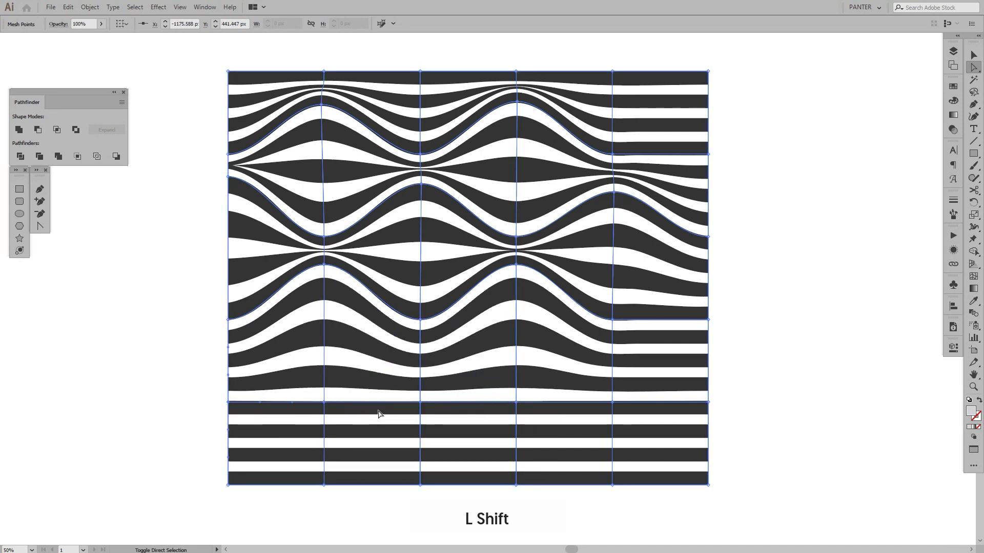
{"action": "left_click", "coordinate": [421, 405], "text": "shift"}
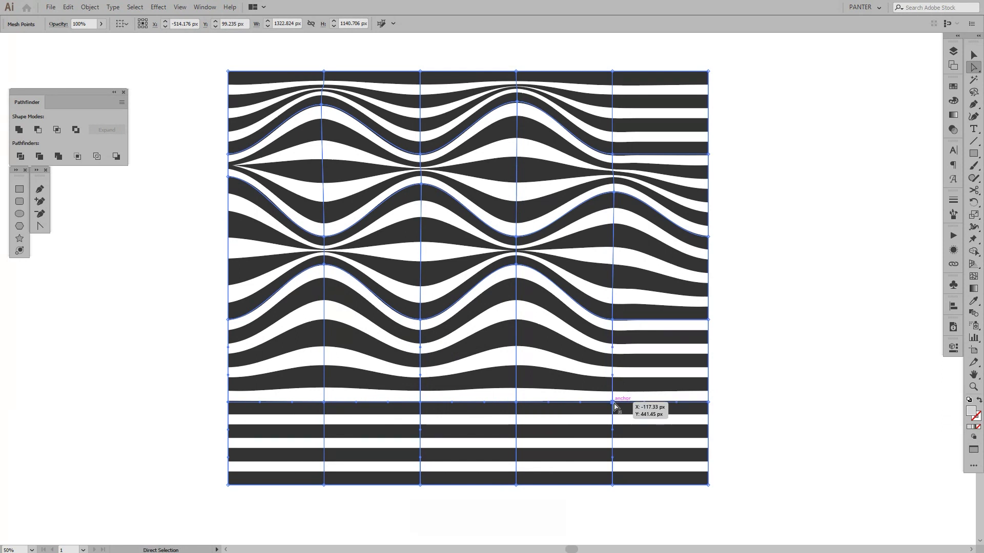
{"action": "mouse_move", "coordinate": [615, 405]}
{"action": "left_mouse_down"}
{"action": "mouse_move", "coordinate": [615, 375]}
{"action": "mouse_move", "coordinate": [633, 395]}
{"action": "mouse_move", "coordinate": [613, 348]}
{"action": "mouse_move", "coordinate": [615, 362]}
{"action": "left_mouse_up"}
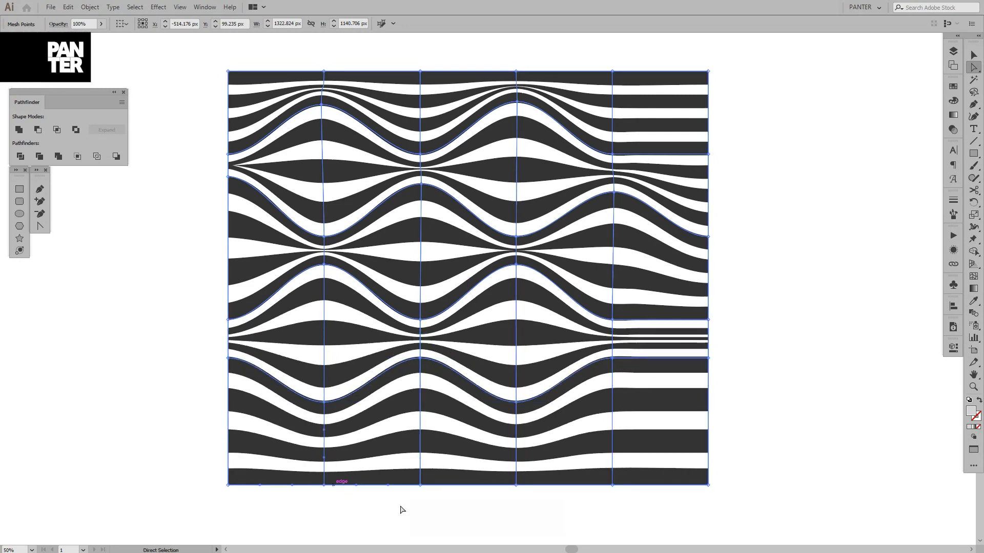
{"action": "key", "text": "shift"}
{"action": "key", "text": "ctrl+z"}
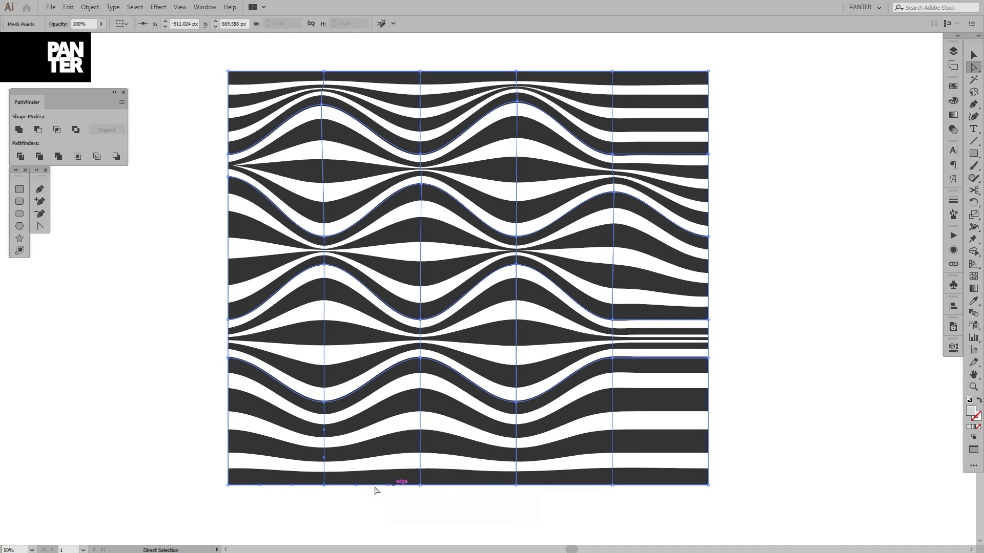
Shift-select bottom-edge points and lift them, plus the right edge point, into a wavy outline.
{"action": "key", "text": "shift"}
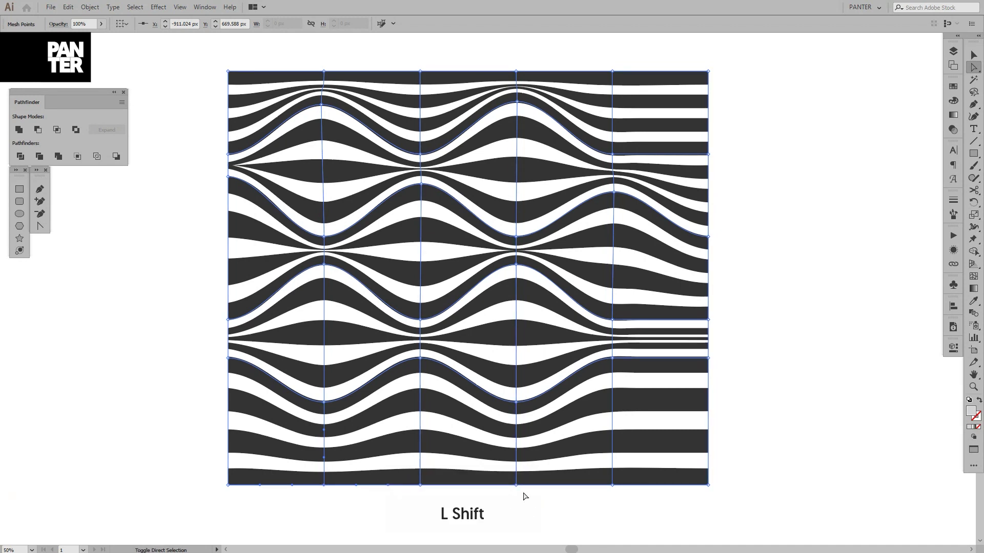
{"action": "left_click", "coordinate": [510, 482], "text": "shift"}
{"action": "left_click_drag", "start_coordinate": [703, 480], "coordinate": [706, 437]}
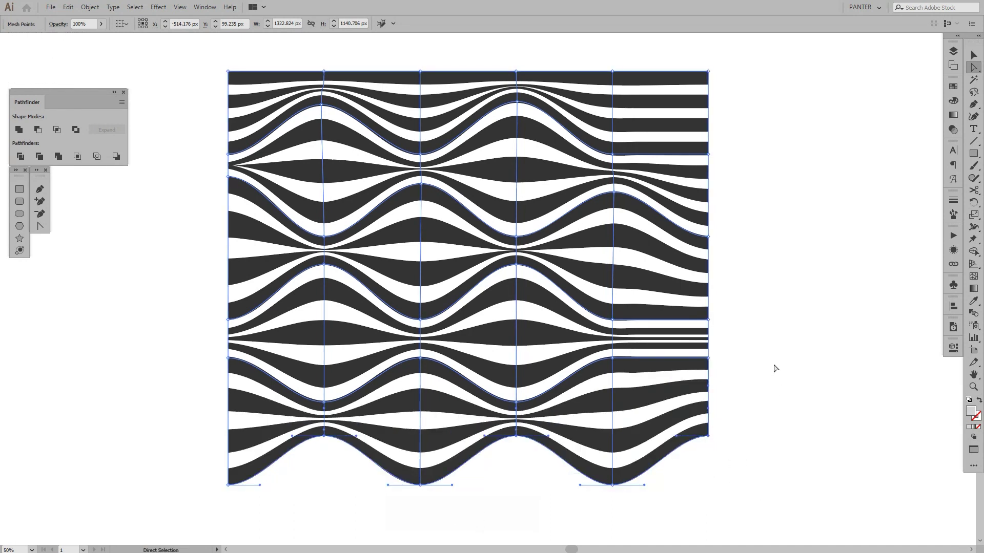
{"action": "left_click_drag", "start_coordinate": [708, 320], "coordinate": [712, 274]}
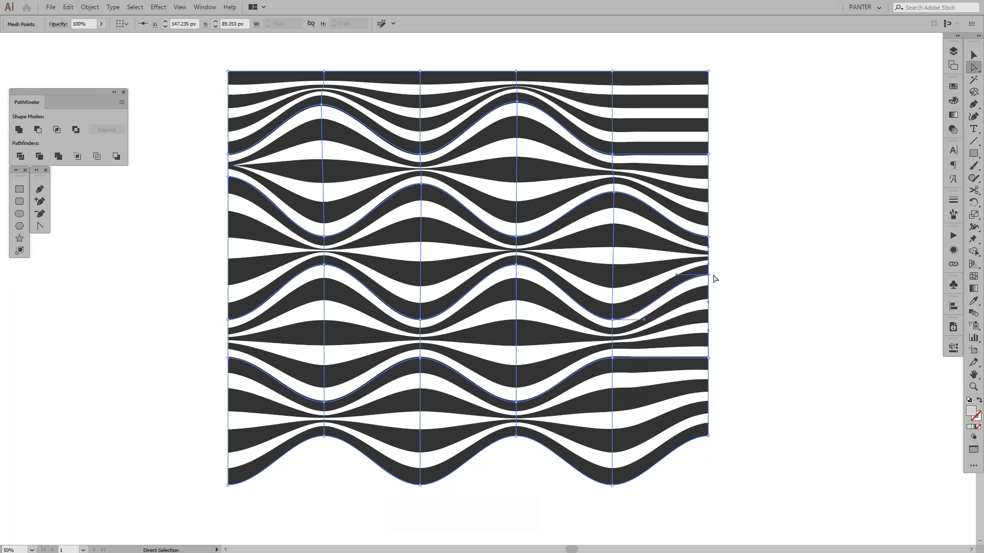
{"action": "left_click", "coordinate": [766, 196]}
{"action": "key", "text": "v"}
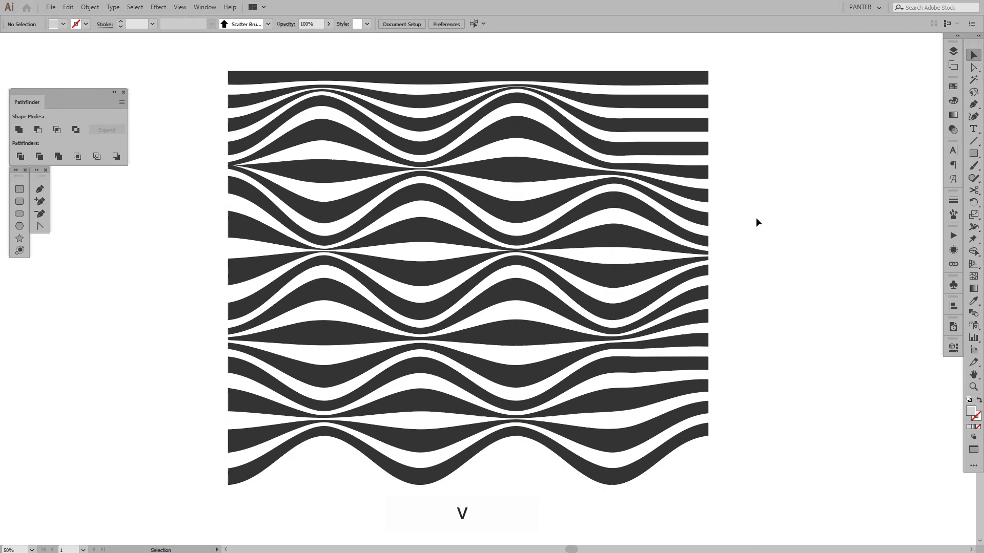
{"action": "mouse_move", "coordinate": [749, 255]}
{"action": "left_mouse_down"}
{"action": "mouse_move", "coordinate": [764, 270]}
{"action": "mouse_move", "coordinate": [765, 263]}
{"action": "left_mouse_up"}
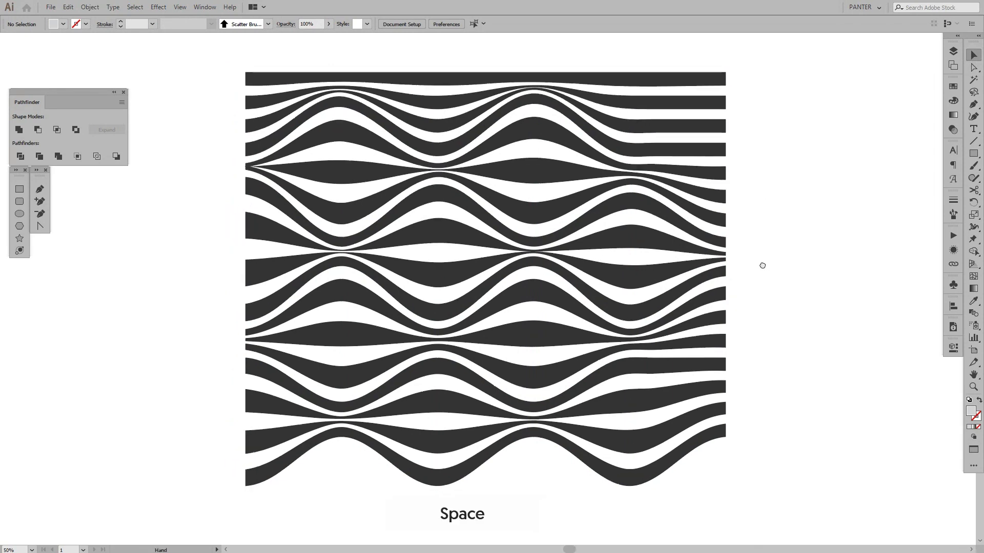